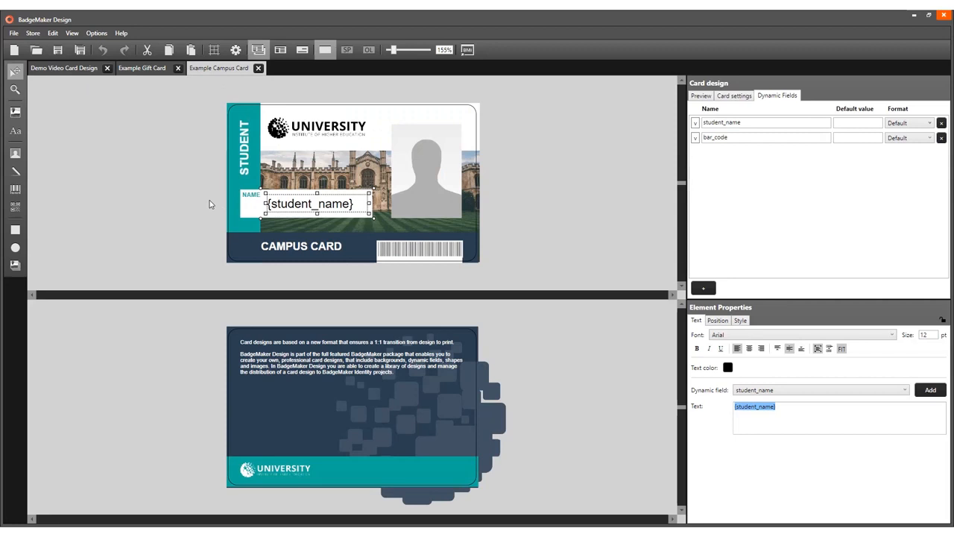
- Switch to the Demo Video Card Design and show its card preview
click(391, 178)
click(311, 209)
click(49, 69)
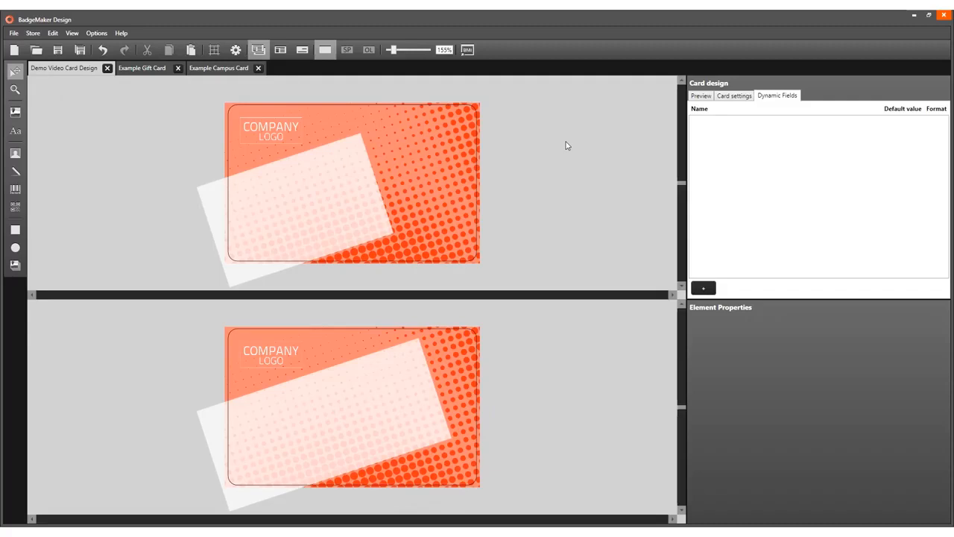
click(699, 97)
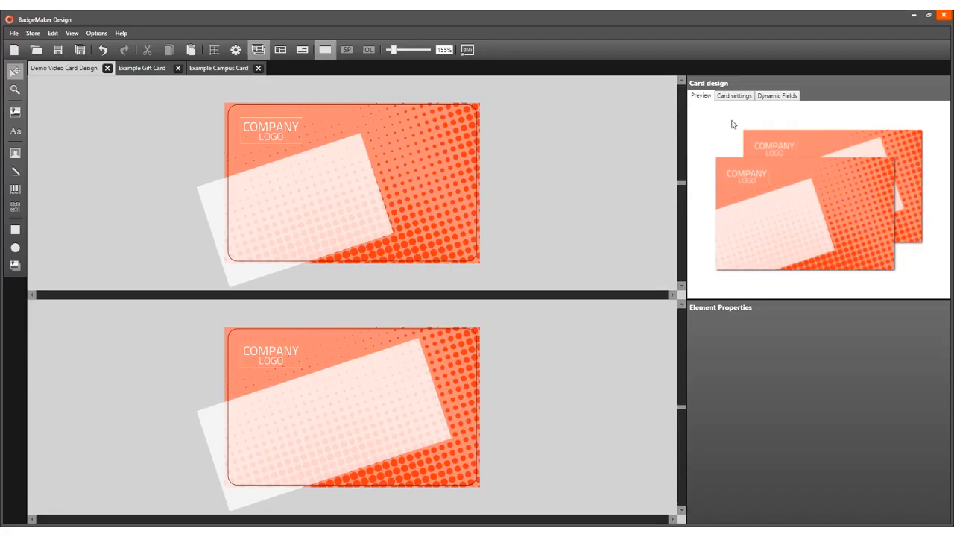
- Add five dynamic fields to the card design
click(777, 97)
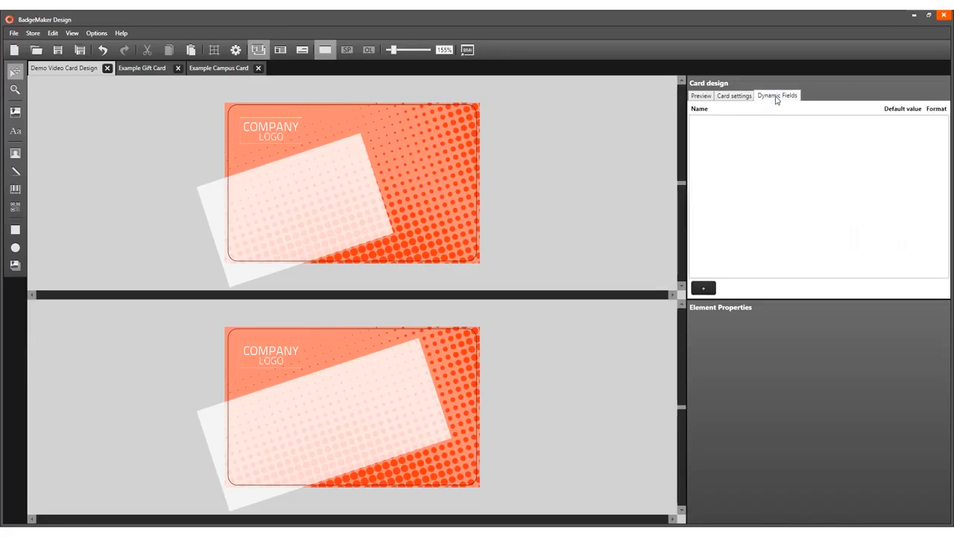
click(706, 289)
click(706, 289)
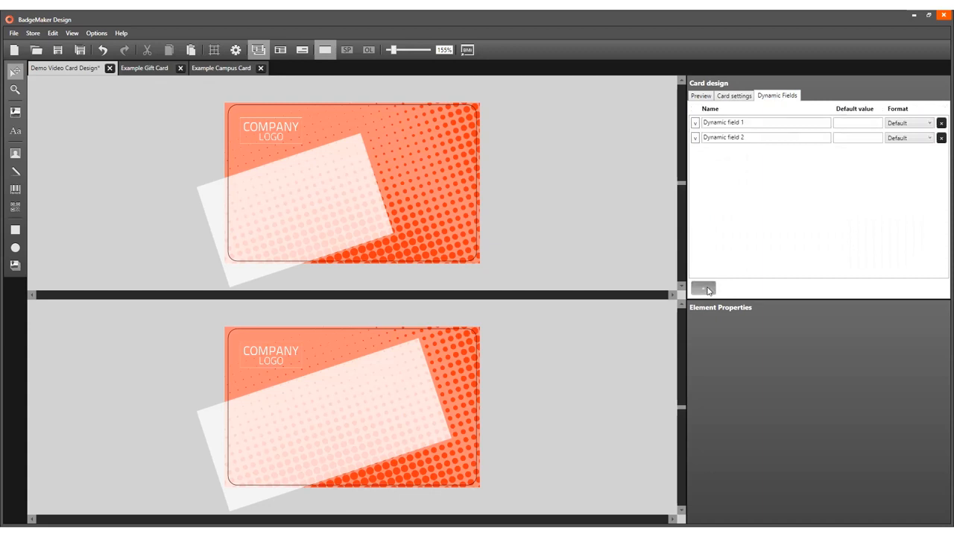
click(706, 288)
click(706, 288)
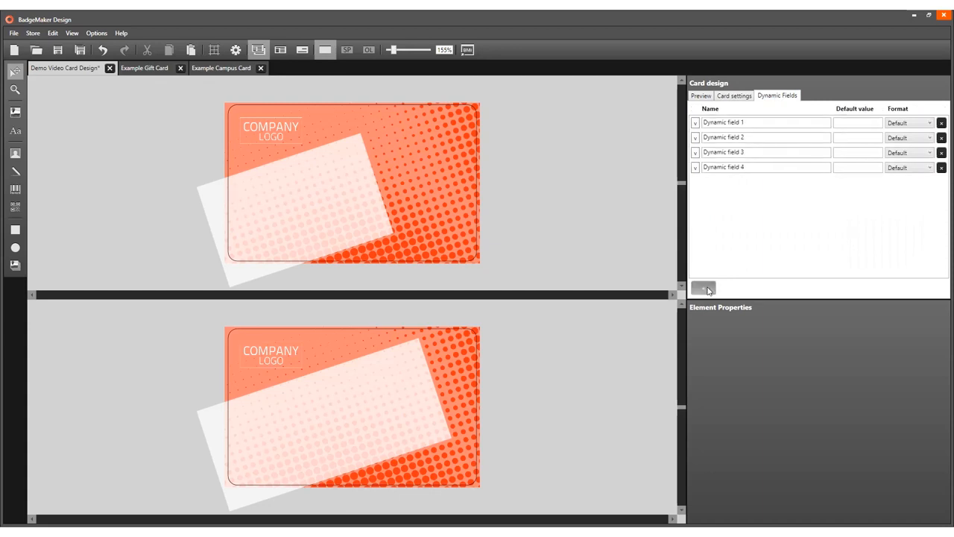
click(706, 289)
- Rename the first three dynamic fields as Firstname, Lastname and Function
triple_click(753, 122)
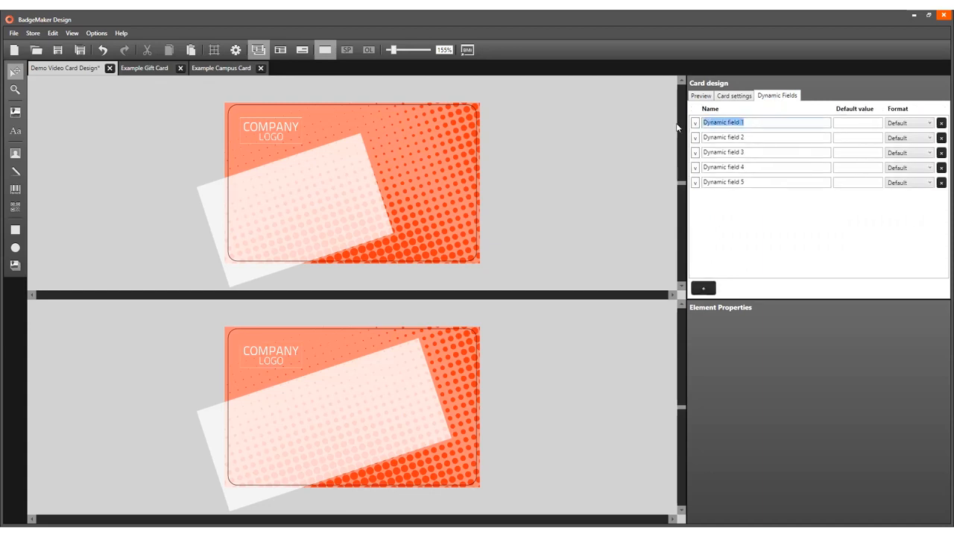
text(Firstn)
key(Tab)
text(Lastname)
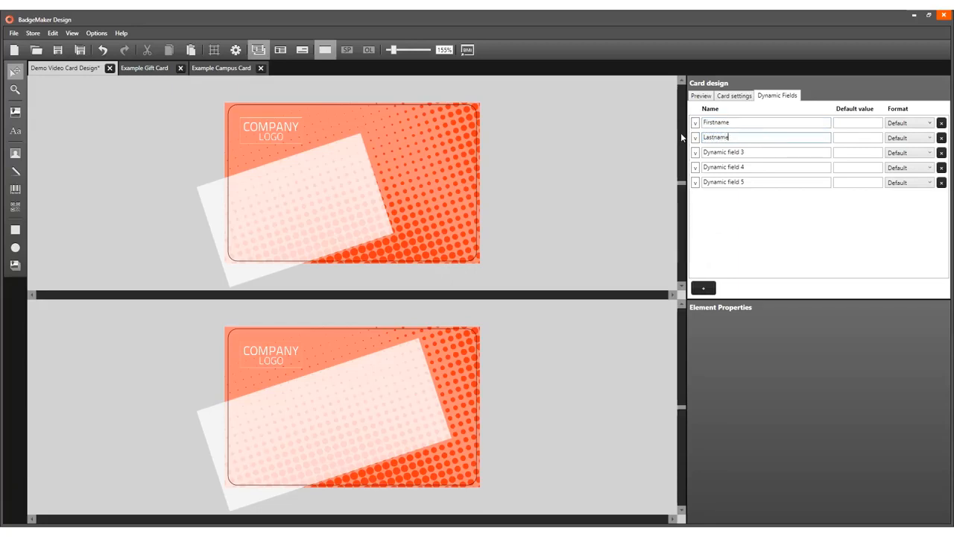
key(Tab)
text(Ful)
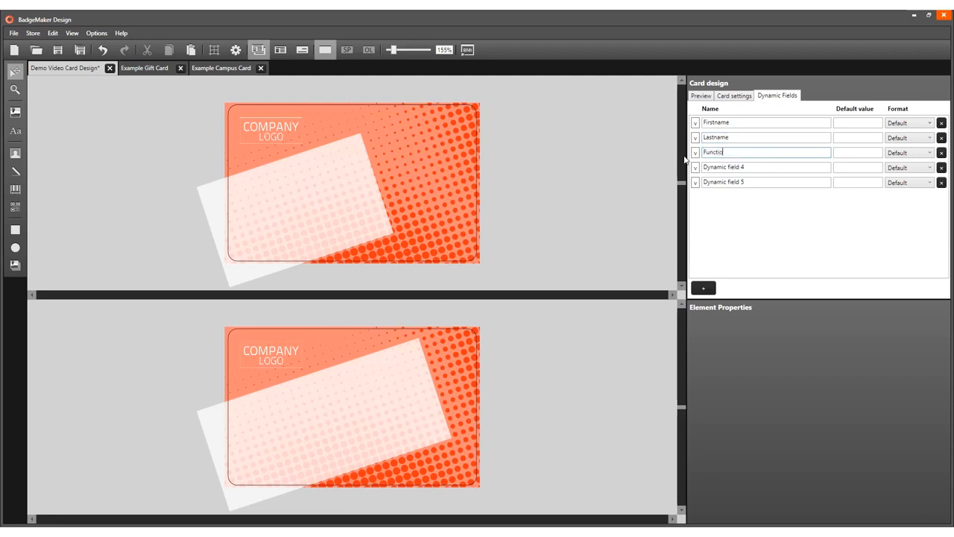
- Rename the fourth dynamic field as Employee number and the fifth as Expiry date
click(742, 167)
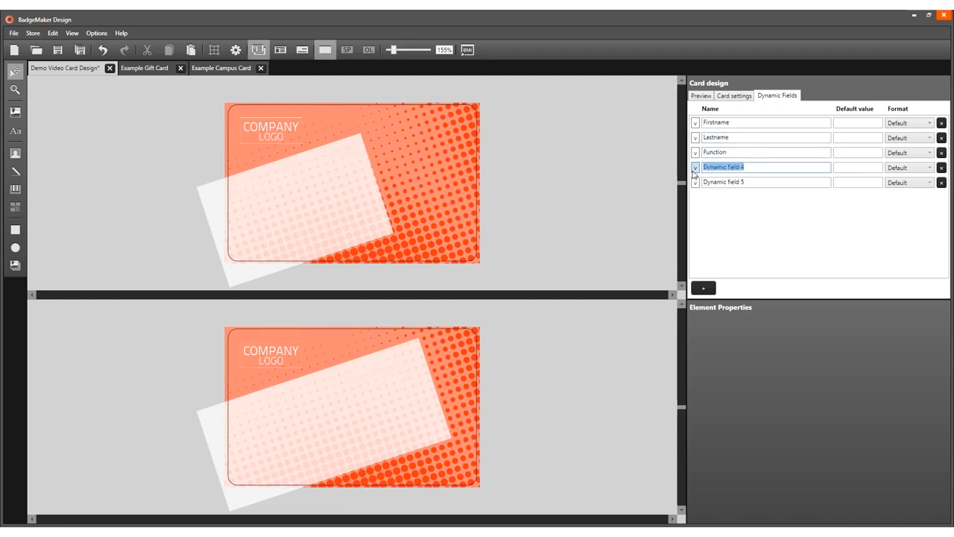
text(Employee number)
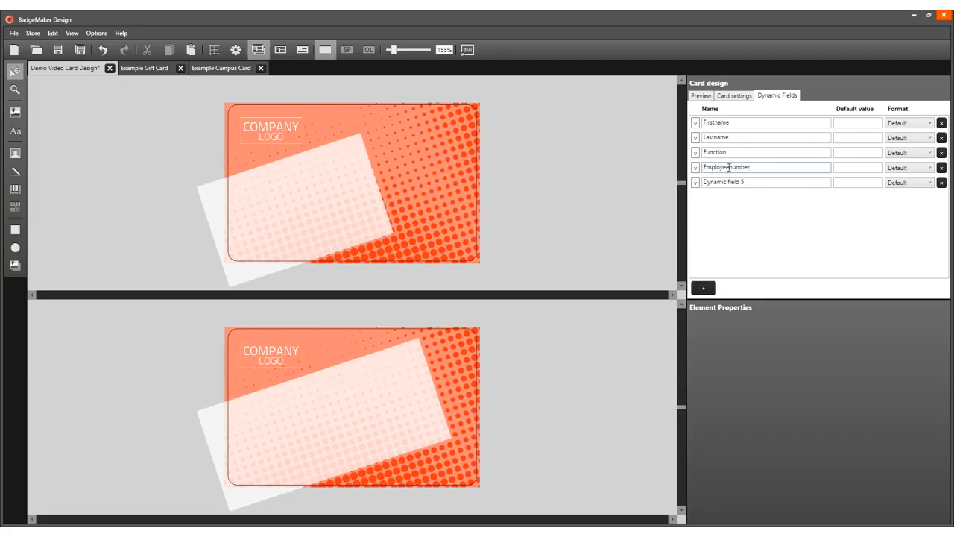
click(751, 182)
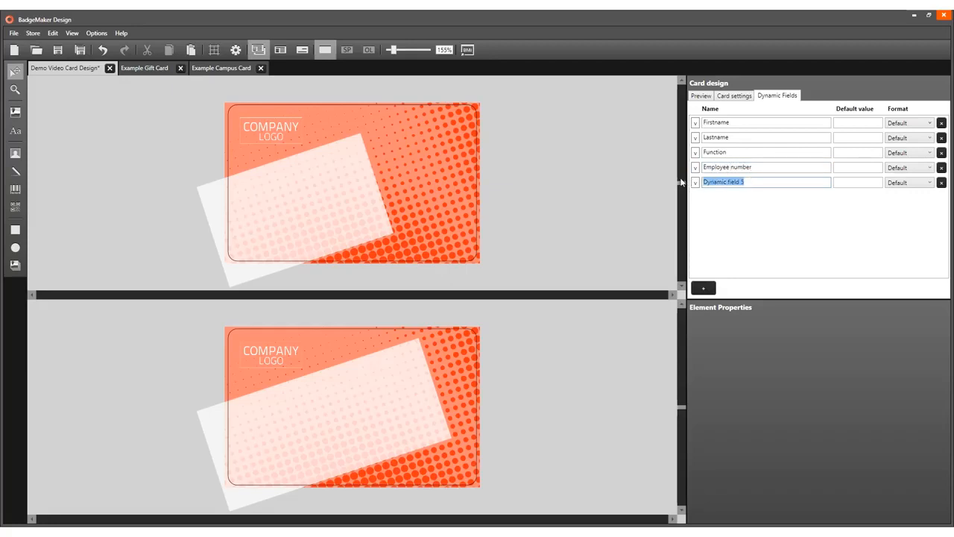
text(Expiry date)
- Add the text label "NAME:" at 6 pt in the upper part of the white panel on the card's front
click(17, 131)
click(251, 185)
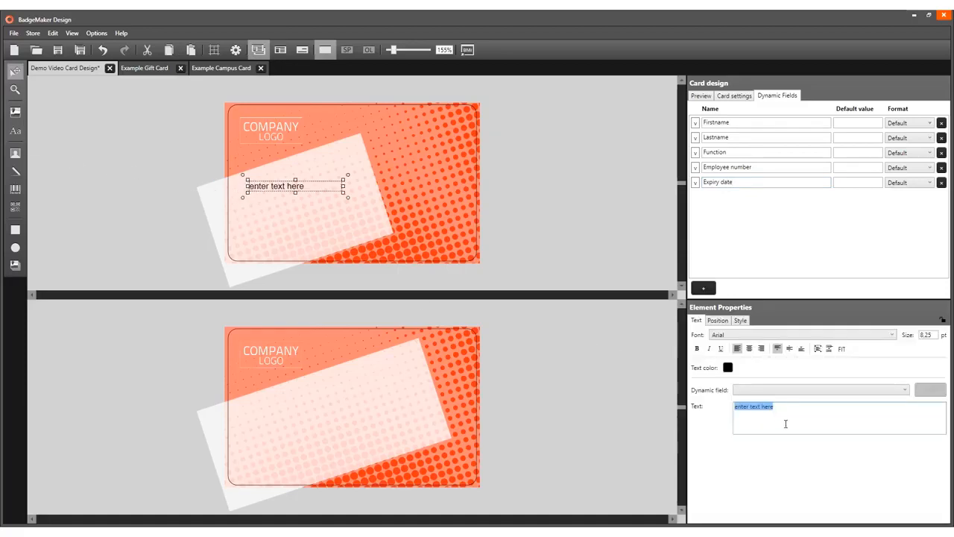
key(BackSpace)
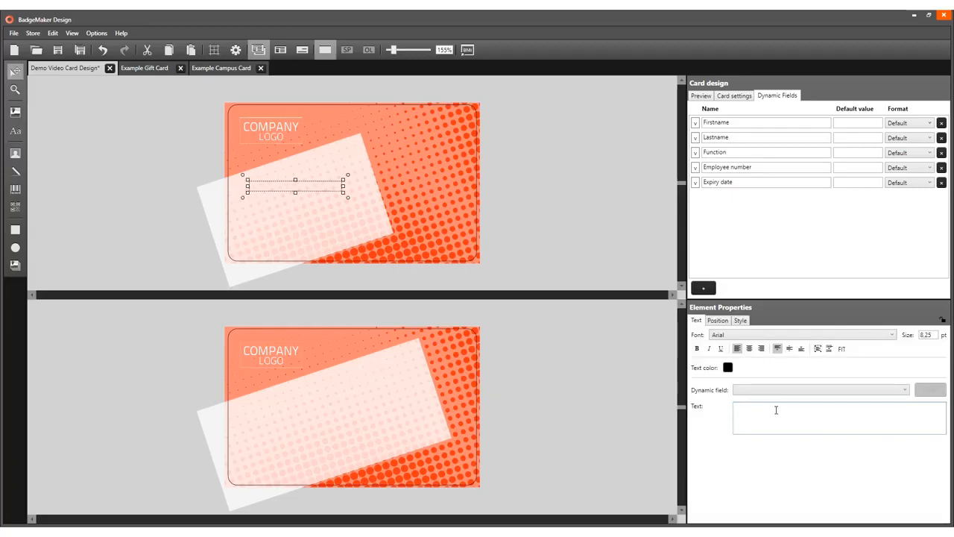
text(NAME:)
double_click(928, 335)
text(6)
- Add the text label "FUNCTION:" at 6 pt below the name label on the card's front
click(15, 130)
click(247, 218)
text(FUNCTION)
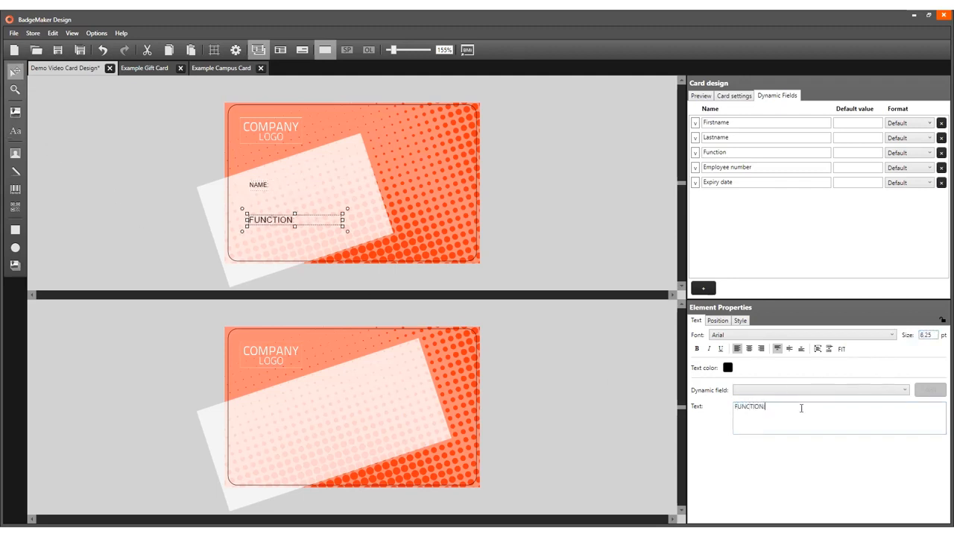
drag(934, 335, 895, 337)
text(6)
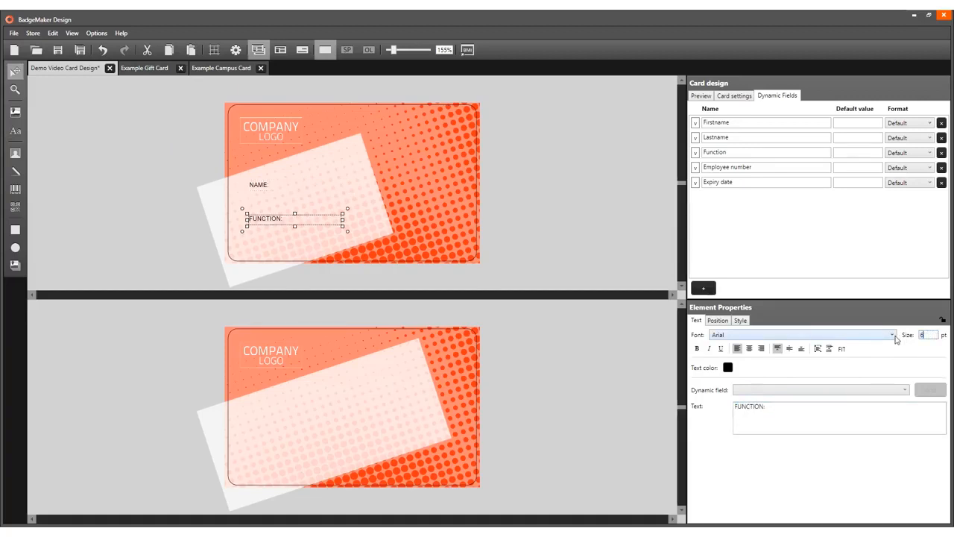
- Add the text label "EMPLOYEE NUMBER" at 6 pt inside the white panel on the card's back
click(15, 131)
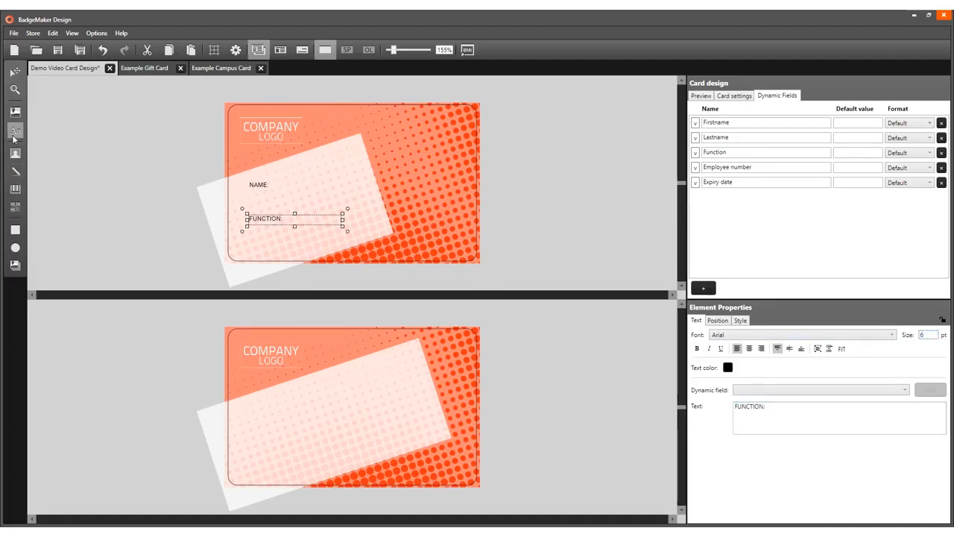
click(291, 415)
text(EMPL)
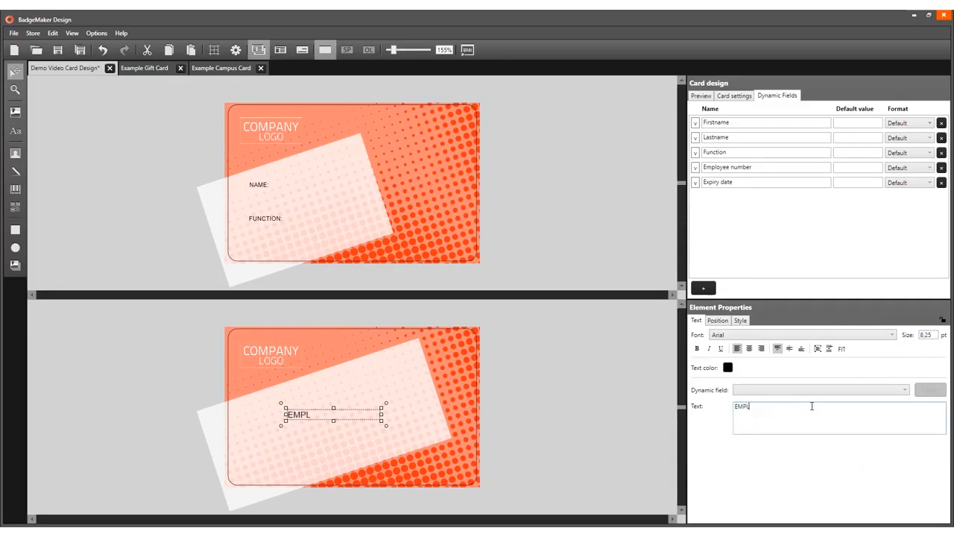
text(OYEE NUMBER)
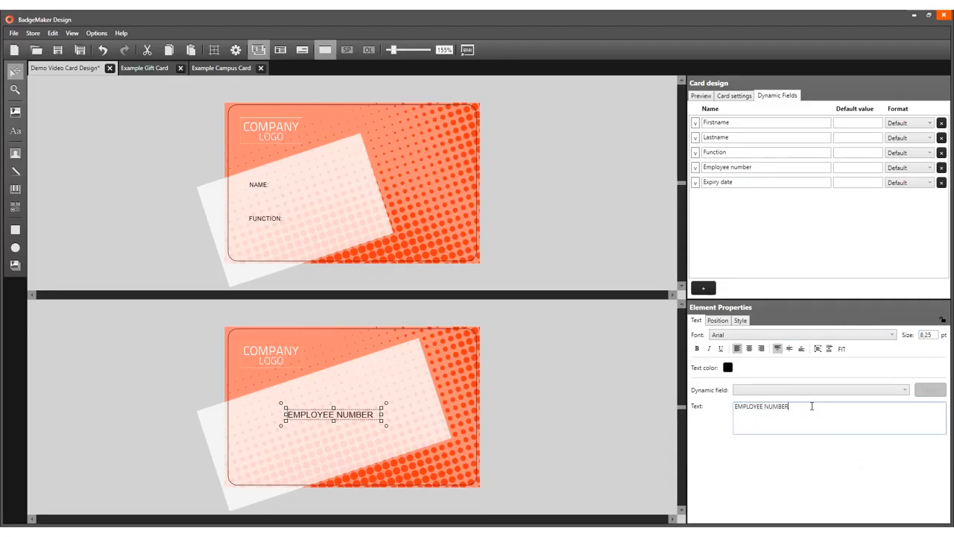
double_click(932, 336)
text(6)
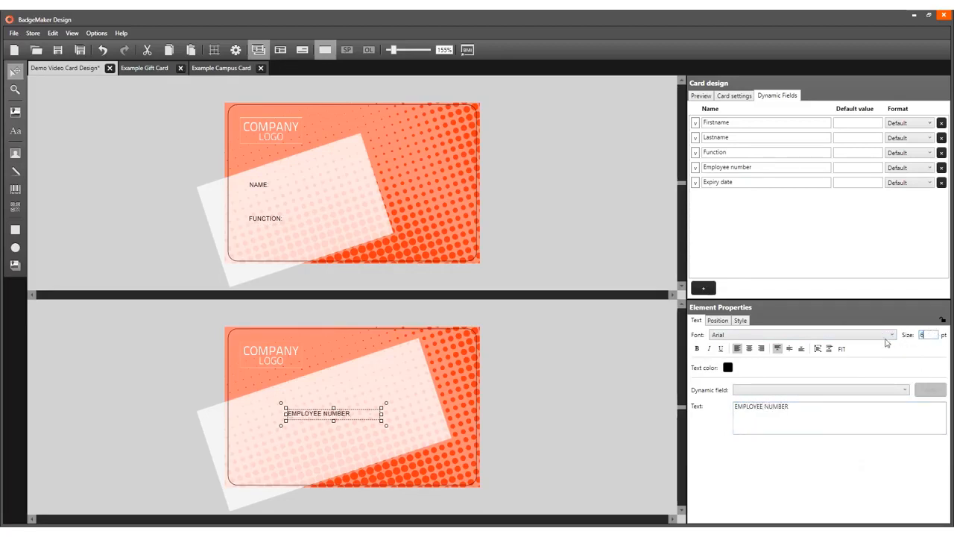
- Add the text label "EXPIRY DATE:" at 6 pt in white near the front card's lower right corner
click(15, 131)
click(398, 230)
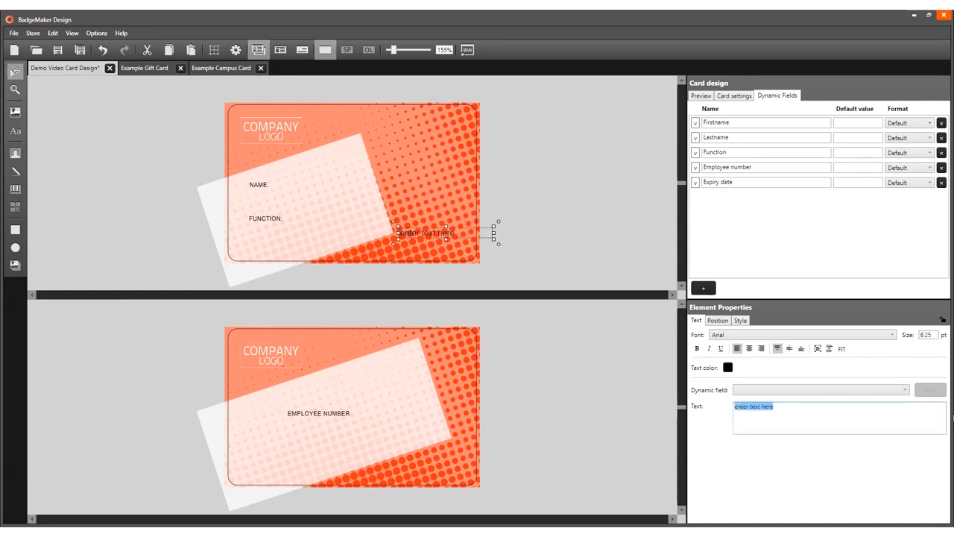
text(EXPIRY DATE)
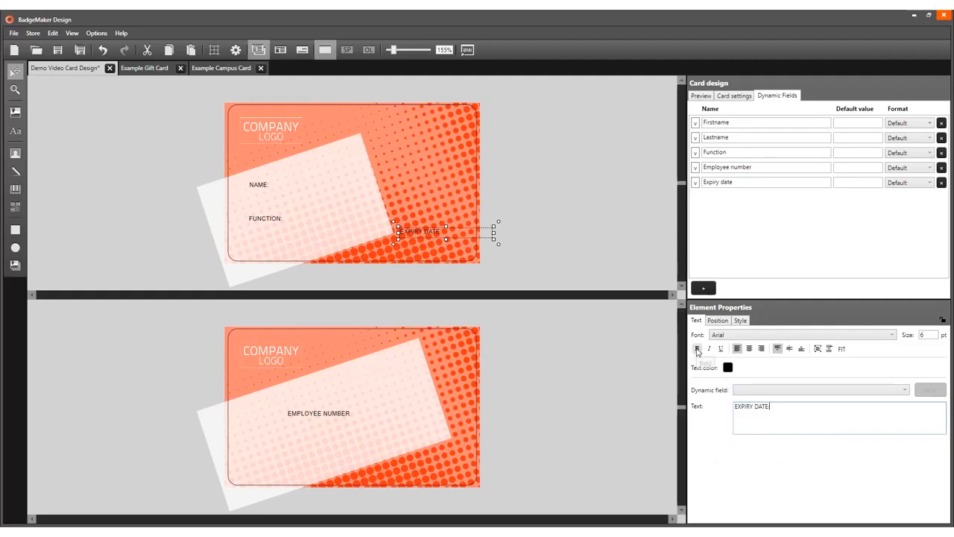
click(727, 367)
click(845, 503)
- Narrow the EXPIRY DATE text box and realign the NAME and FUNCTION labels nearer the card's left edge, entering 35 as a position value
drag(492, 234, 476, 233)
click(312, 190)
drag(313, 198, 292, 198)
drag(252, 221, 231, 221)
click(717, 320)
double_click(708, 360)
text(35)
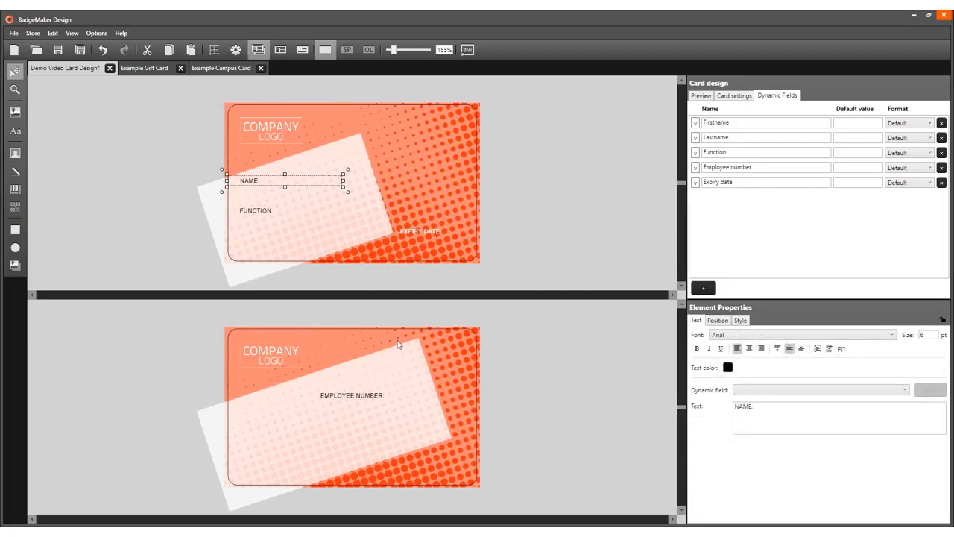
- Place a new placeholder text element below each of the NAME, FUNCTION, EXPIRY DATE and EMPLOYEE NUMBER labels
click(16, 132)
click(240, 191)
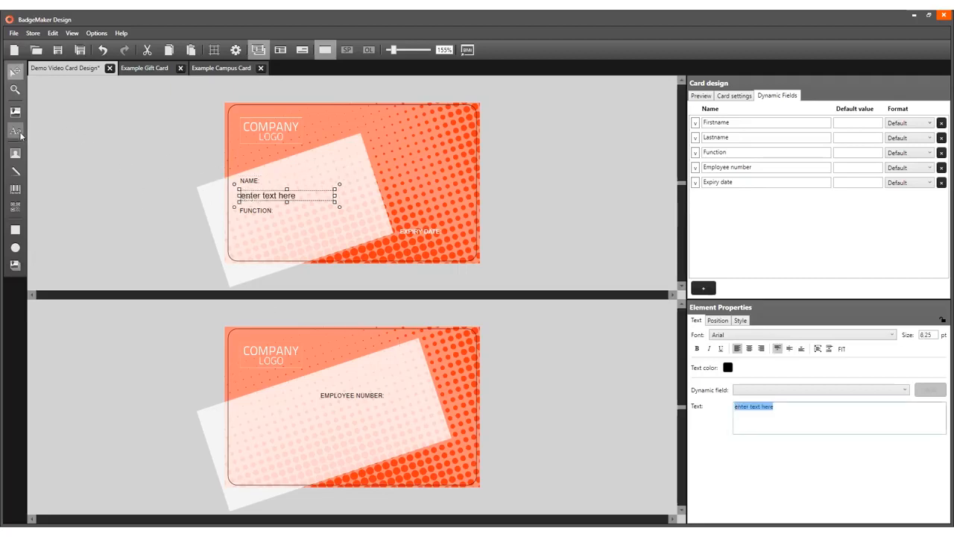
click(240, 219)
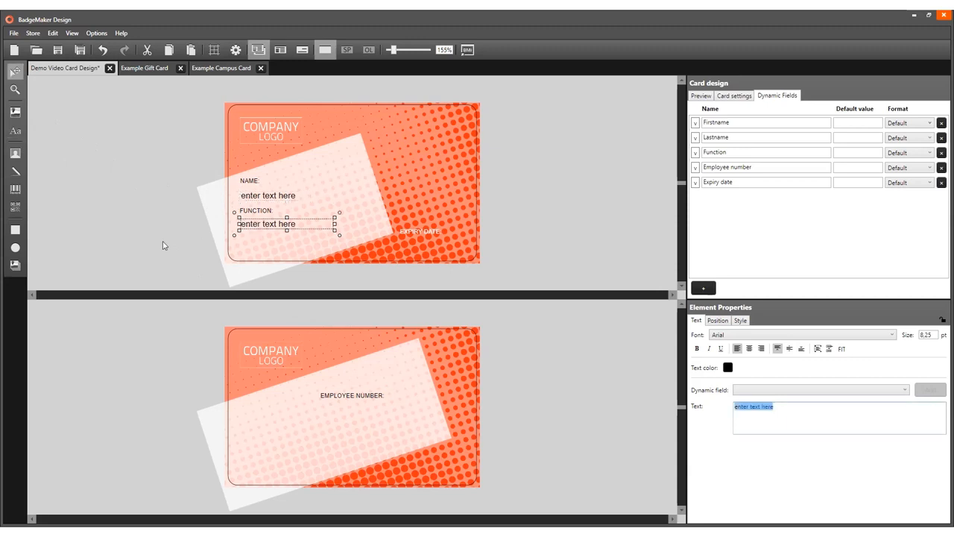
click(16, 131)
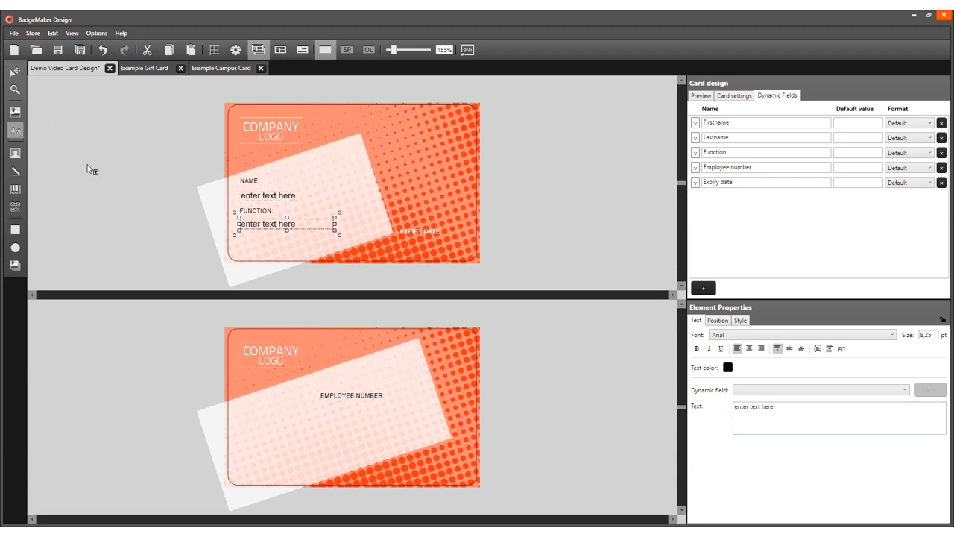
click(401, 239)
click(15, 131)
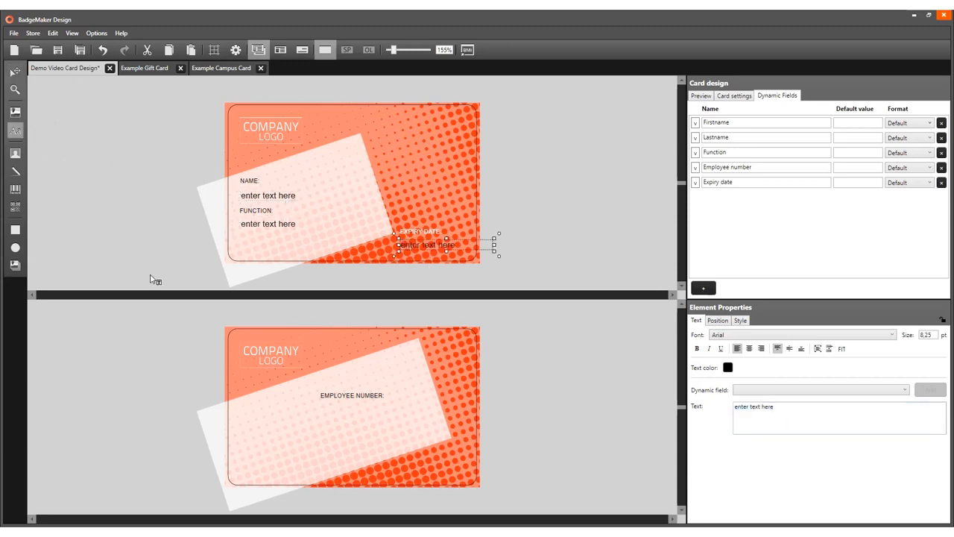
click(326, 412)
- Replace the placeholder text below the NAME label with the Firstname and Lastname dynamic fields
click(257, 197)
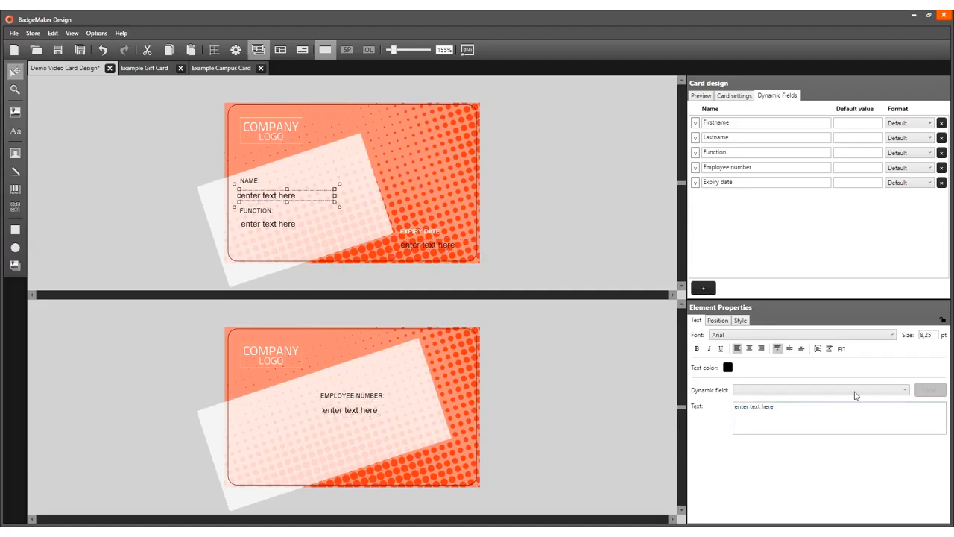
triple_click(828, 417)
key(BackSpace)
click(824, 389)
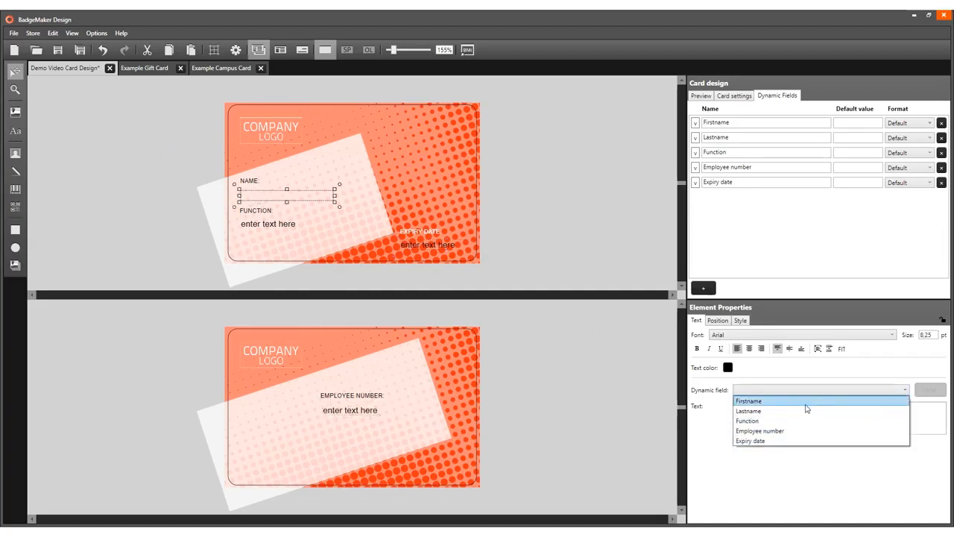
click(796, 403)
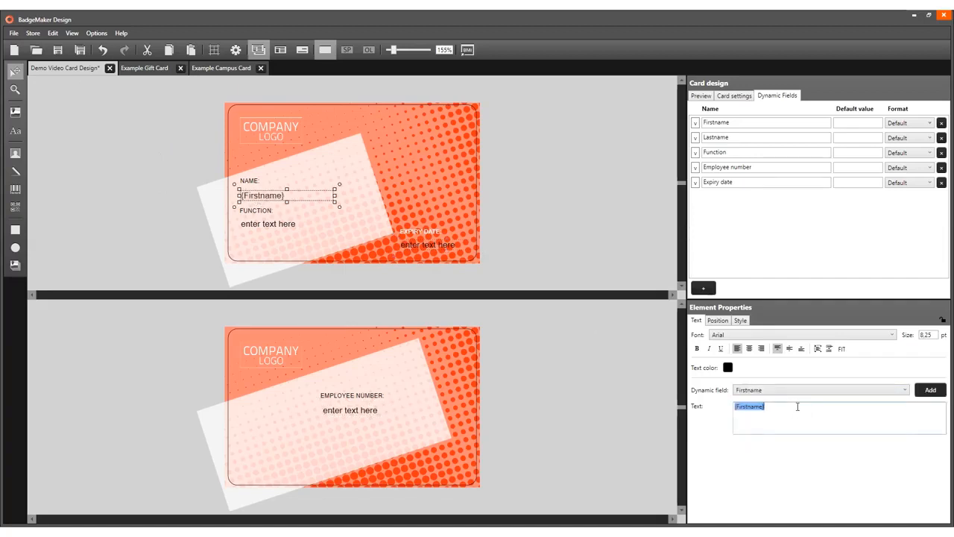
click(811, 392)
click(773, 410)
click(929, 390)
- Replace the placeholder text below the FUNCTION label with the Function dynamic field
click(253, 225)
triple_click(788, 408)
key(Delete)
click(782, 389)
click(887, 420)
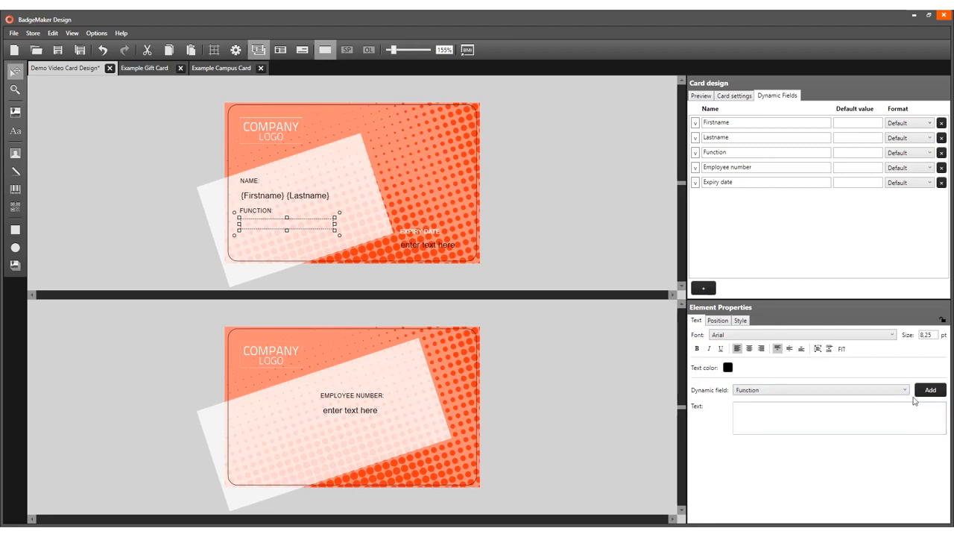
click(930, 390)
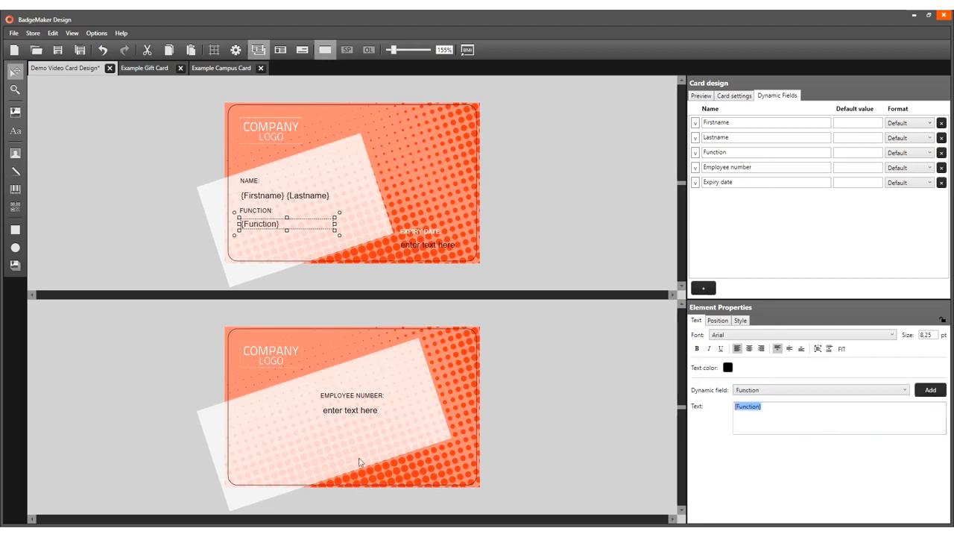
- Replace the placeholder text below the EMPLOYEE NUMBER label on the back with the Employee number dynamic field
click(360, 415)
triple_click(764, 409)
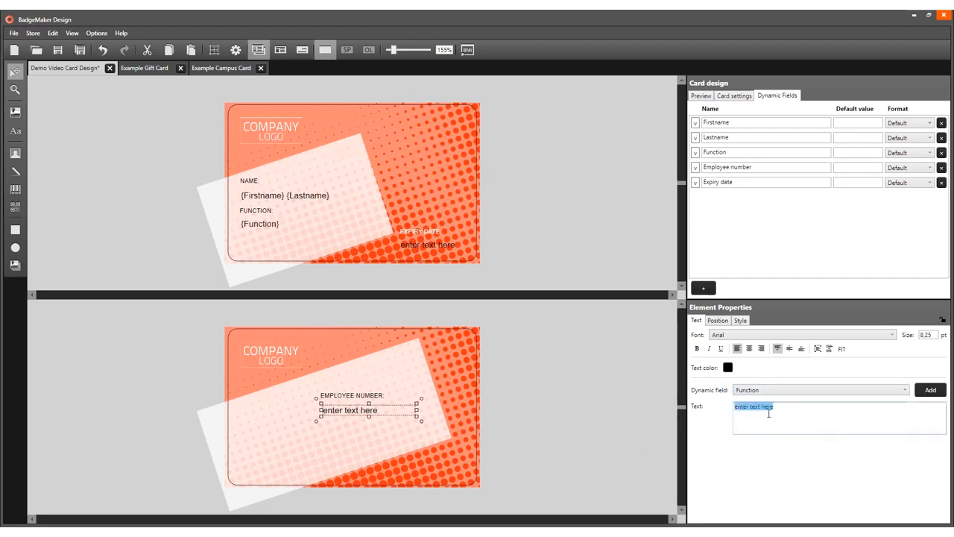
key(Delete)
click(819, 390)
click(820, 428)
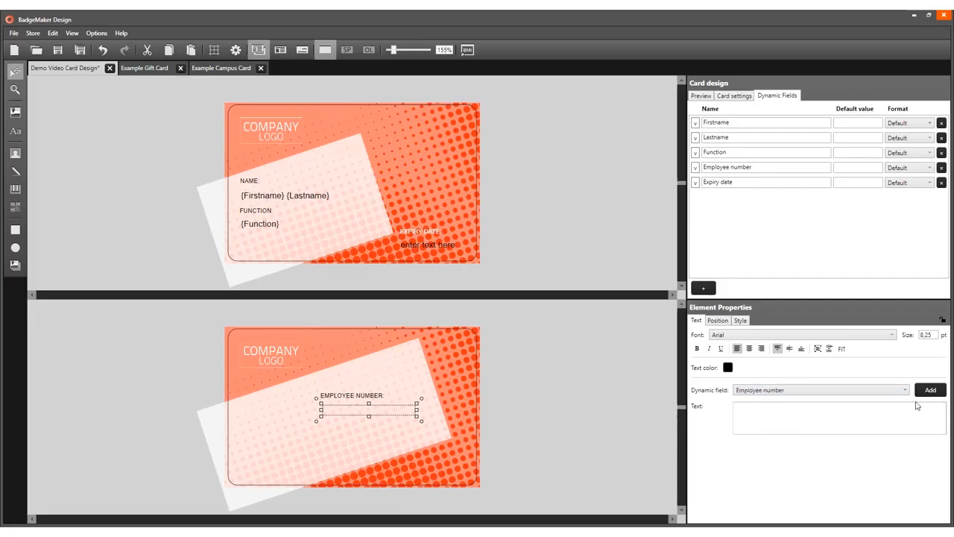
click(931, 390)
- Replace the placeholder text below the EXPIRY DATE label with the Expiry date dynamic field
click(416, 248)
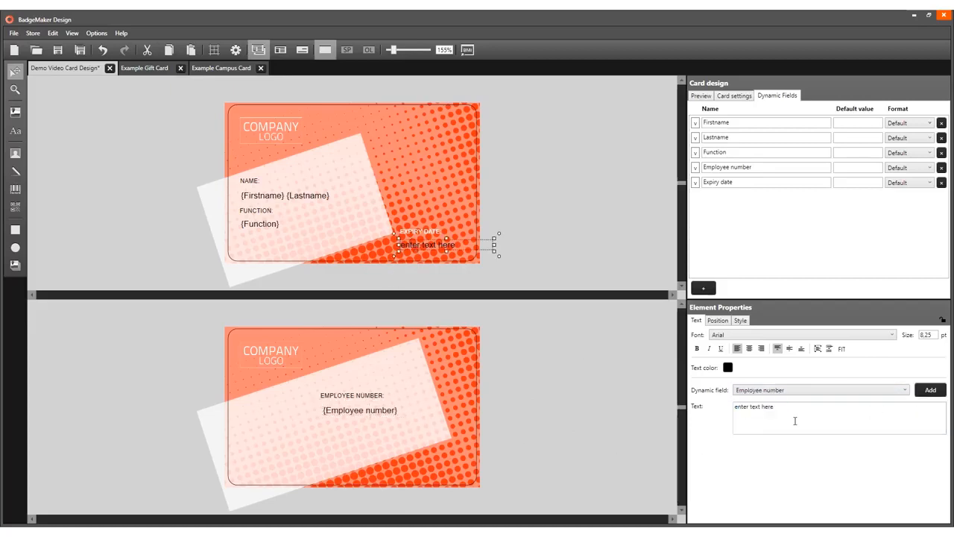
triple_click(767, 407)
key(Delete)
click(766, 390)
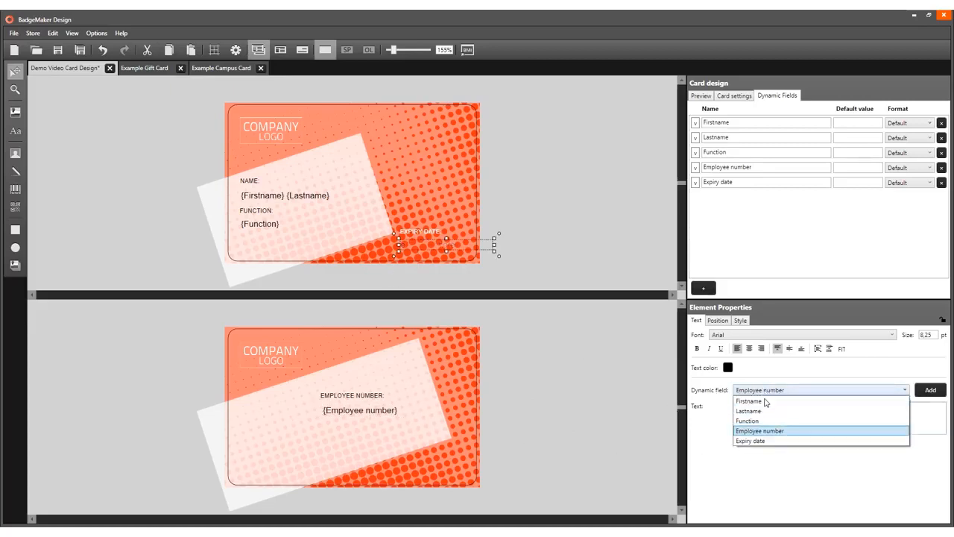
click(765, 441)
click(930, 390)
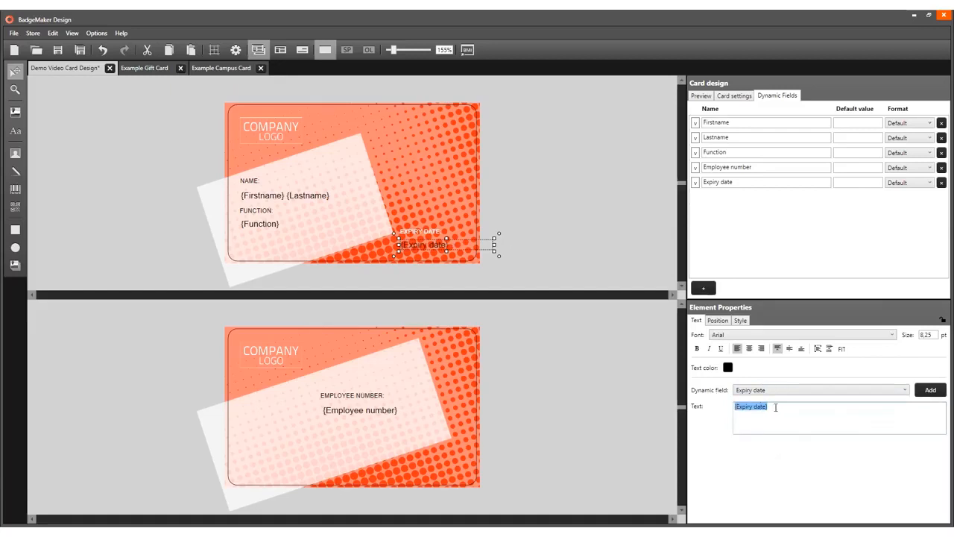
- Format the expiry date dynamic text as 9 pt bold in white
double_click(932, 335)
text(9)
click(697, 349)
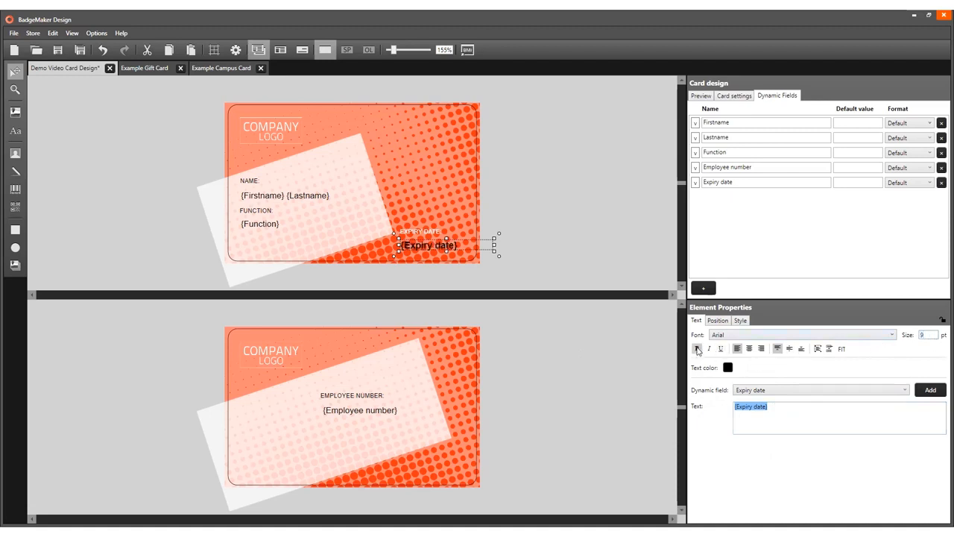
click(727, 368)
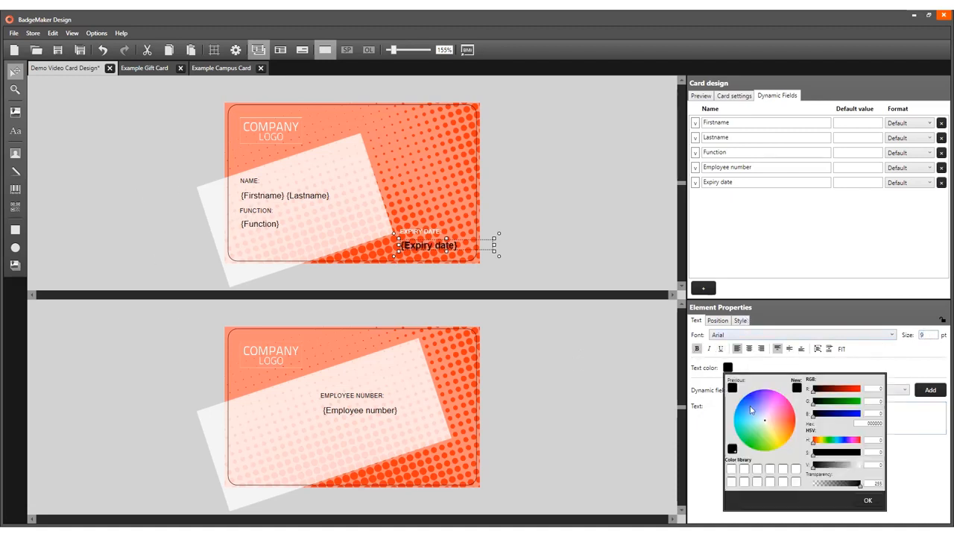
click(732, 469)
click(868, 500)
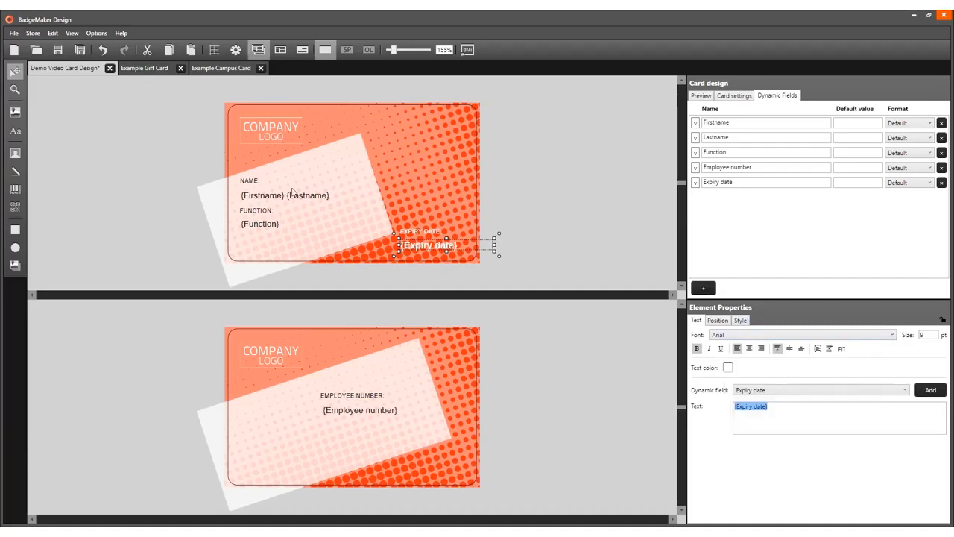
- Format the Firstname/Lastname and Function dynamic texts on the front as 9 pt bold
click(293, 194)
drag(935, 335, 915, 336)
text(9)
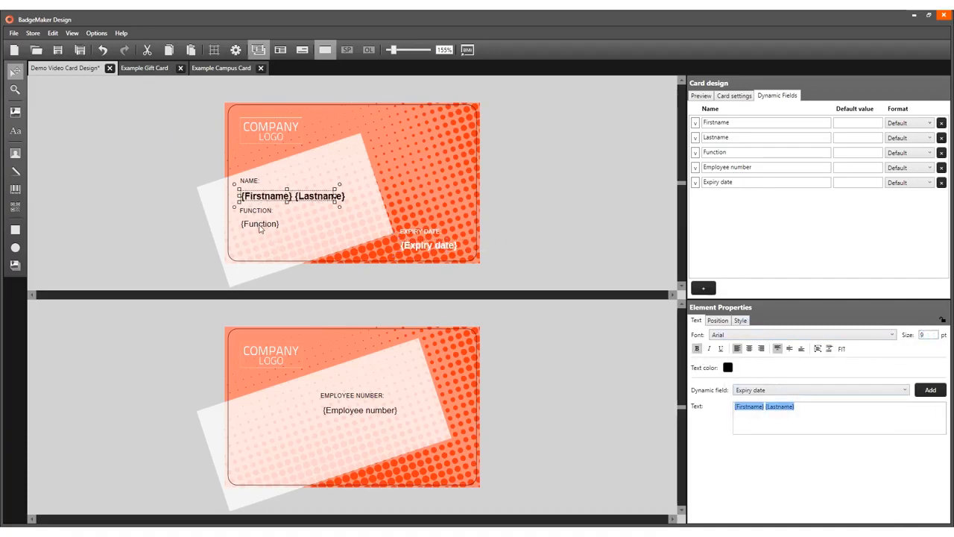
click(261, 224)
drag(935, 334, 914, 341)
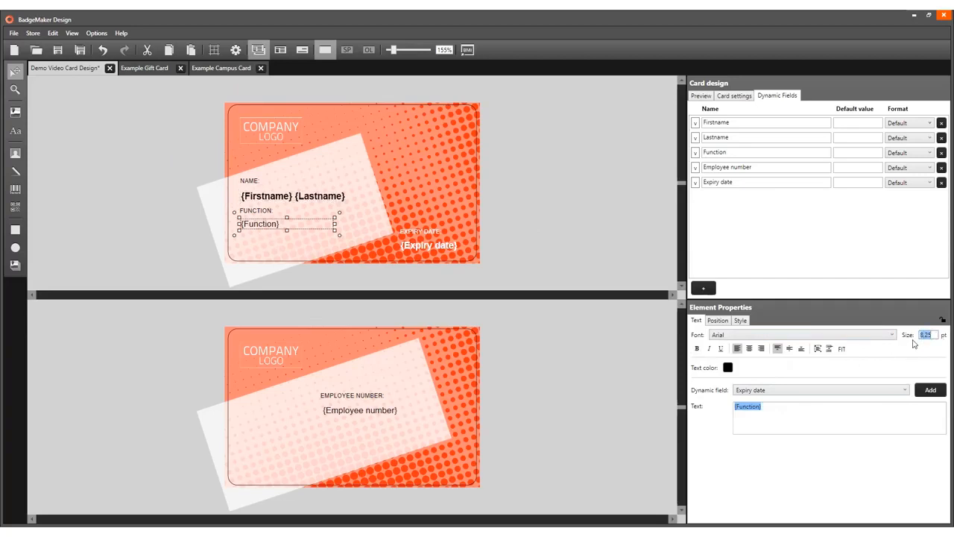
text(9)
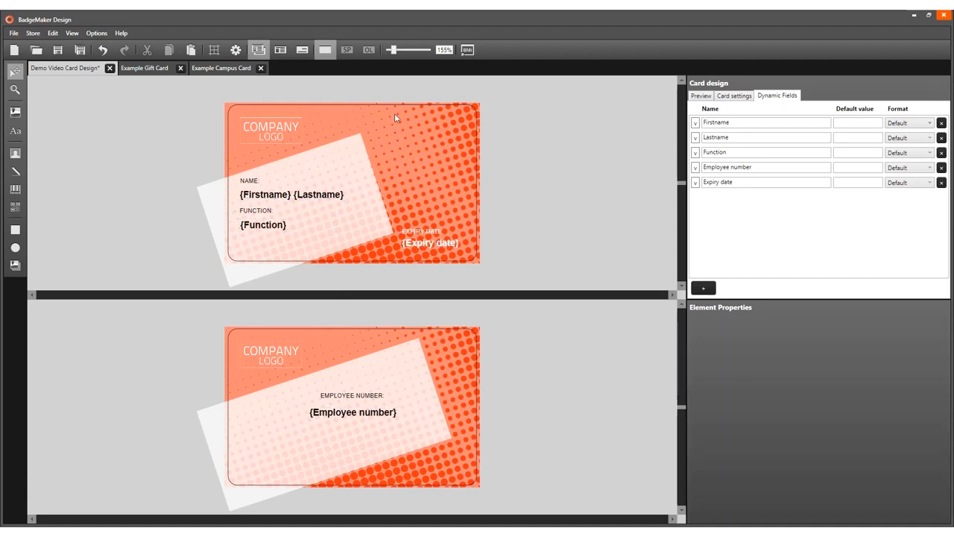
- Inspect the position settings of the front background image and the Firstname/Lastname text element
click(363, 146)
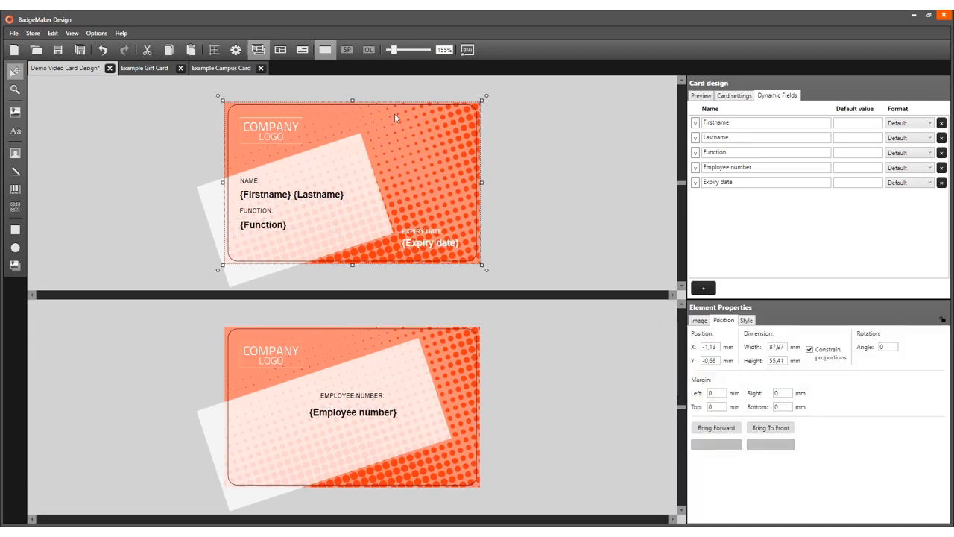
click(258, 188)
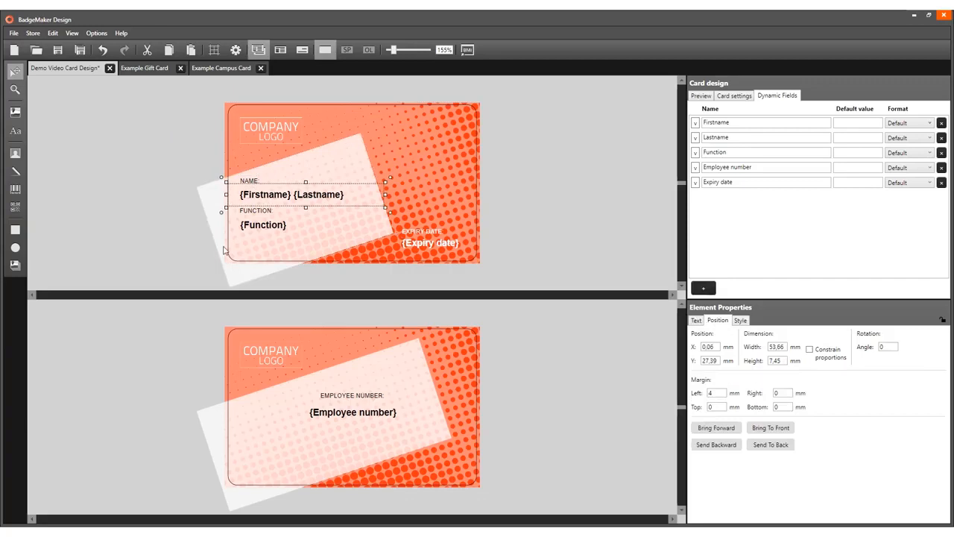